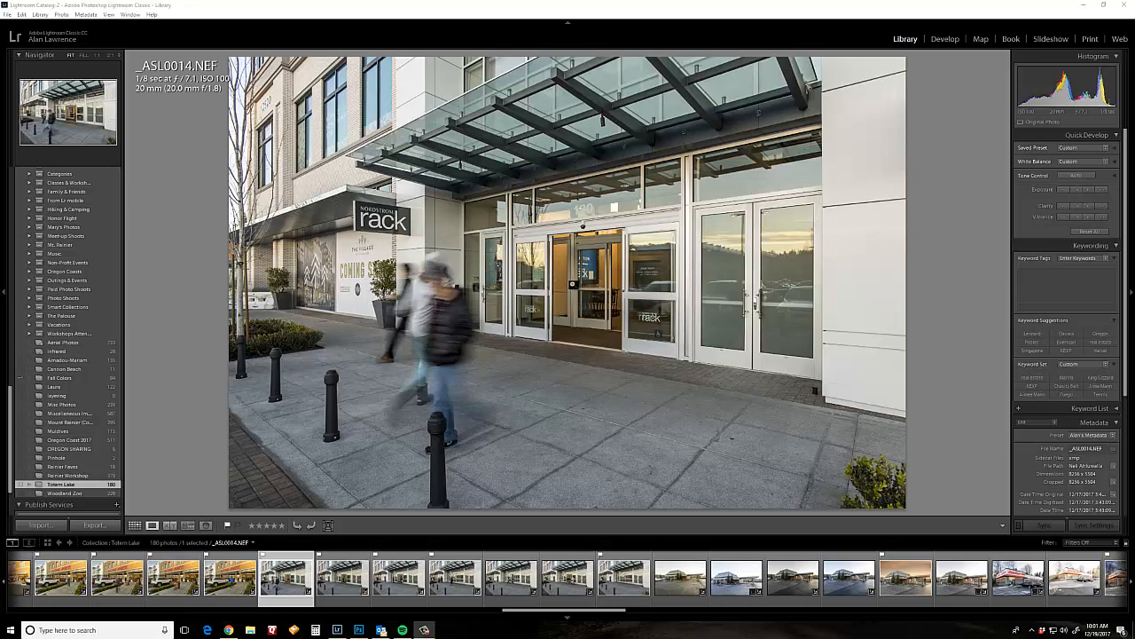
Step: Compare the storefront frames from _ASL0015.NEF to _ASL0019.NEF and the finished TIFF edit at full view
{"action": "left_click", "coordinate": [340, 606]}
{"action": "left_click", "coordinate": [422, 611]}
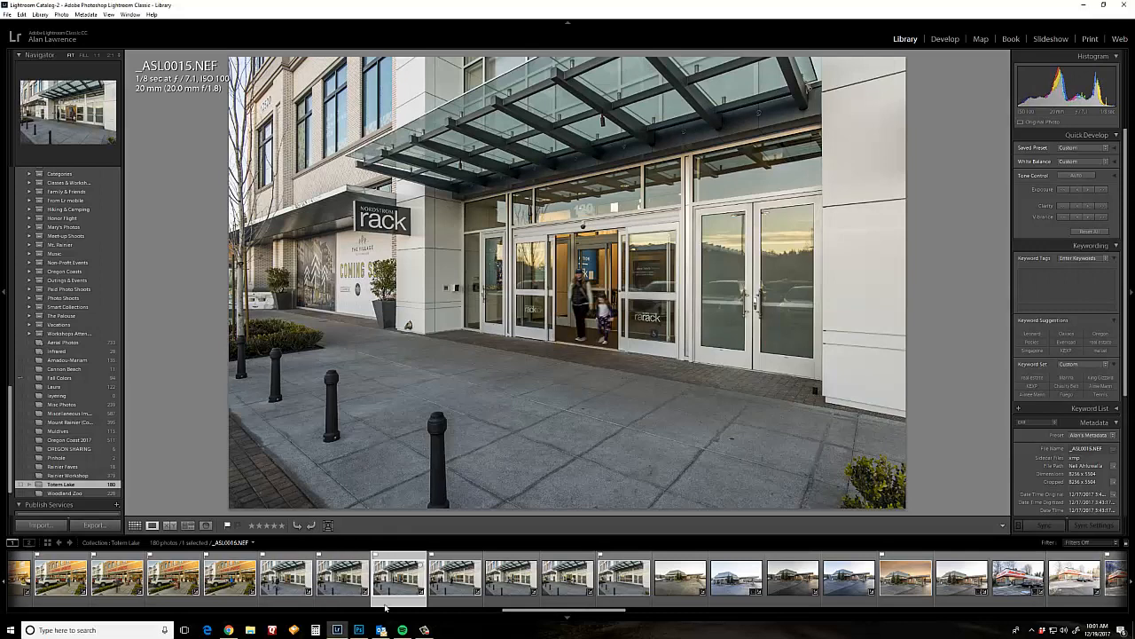
{"action": "left_click", "coordinate": [457, 609]}
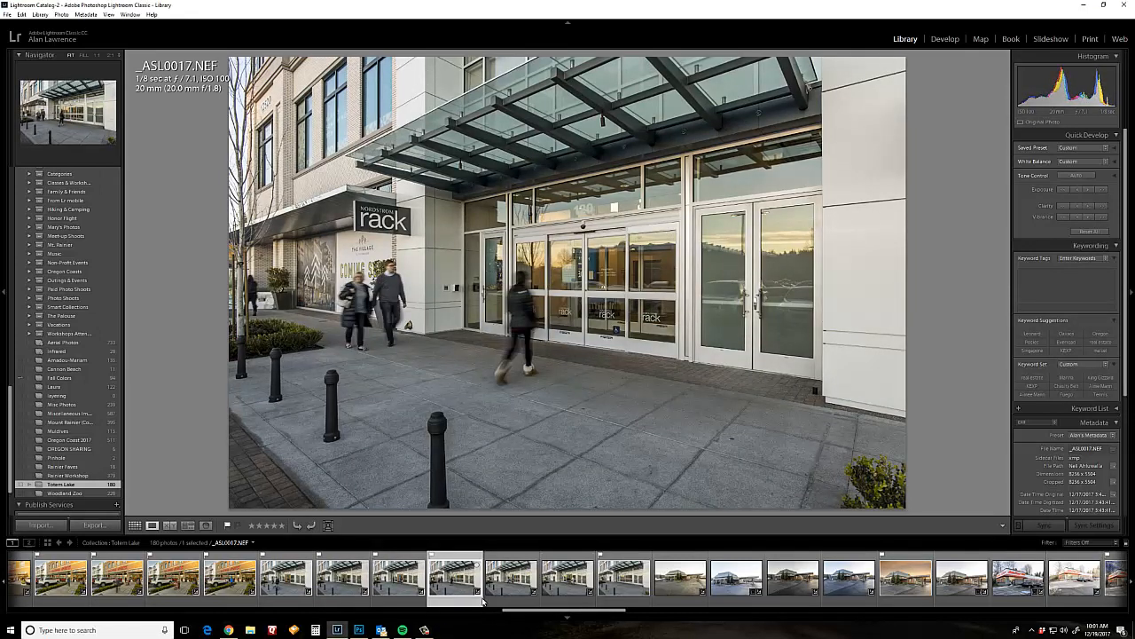
{"action": "left_click", "coordinate": [553, 603]}
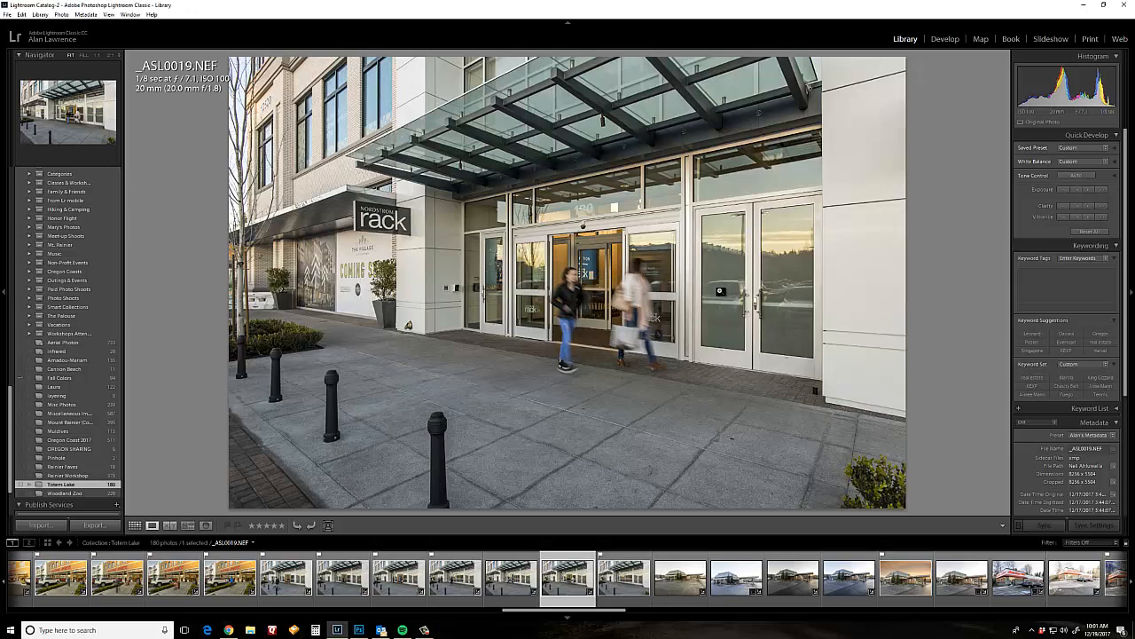
{"action": "left_click", "coordinate": [632, 581]}
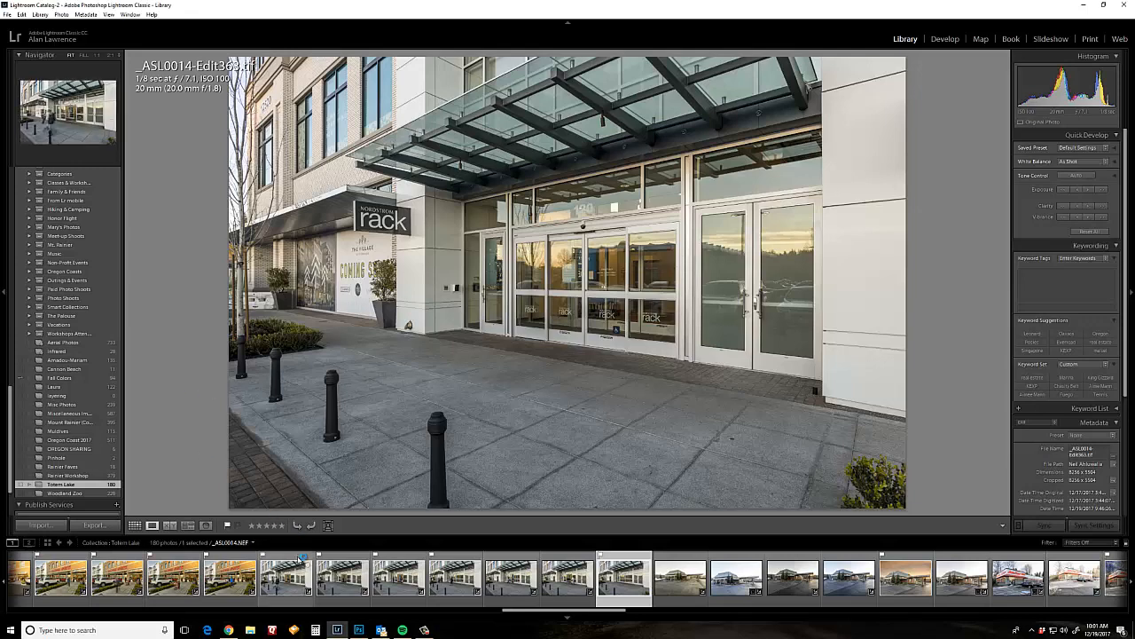
Step: Select the six storefront raw photos _ASL0014.NEF through _ASL0019.NEF together, with _ASL0014.NEF as the active photo
{"action": "left_click", "coordinate": [301, 558]}
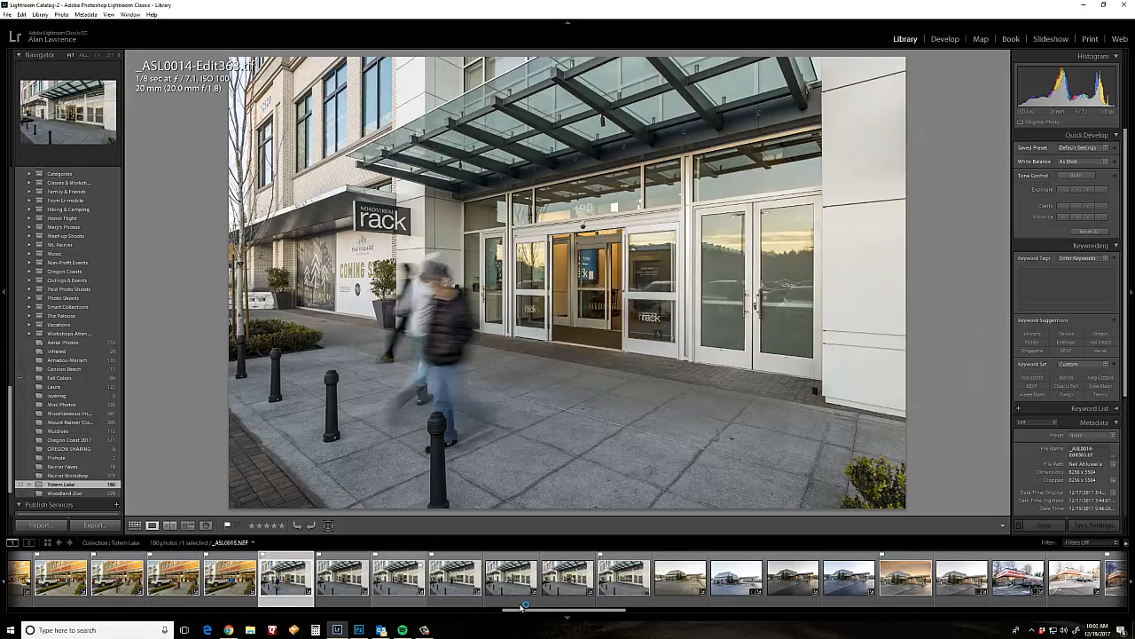
{"action": "left_click", "coordinate": [572, 605], "text": "ctrl"}
{"action": "left_click", "coordinate": [519, 605], "text": "ctrl"}
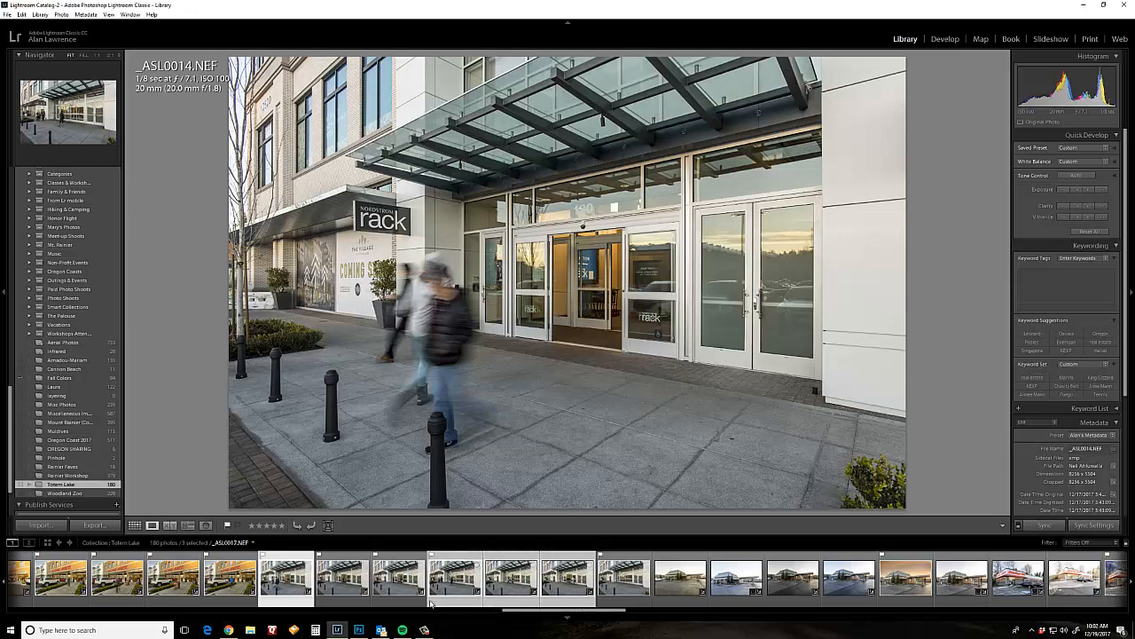
{"action": "left_click", "coordinate": [431, 603], "text": "ctrl"}
{"action": "left_click", "coordinate": [399, 603], "text": "ctrl"}
{"action": "left_click", "coordinate": [355, 605], "text": "ctrl"}
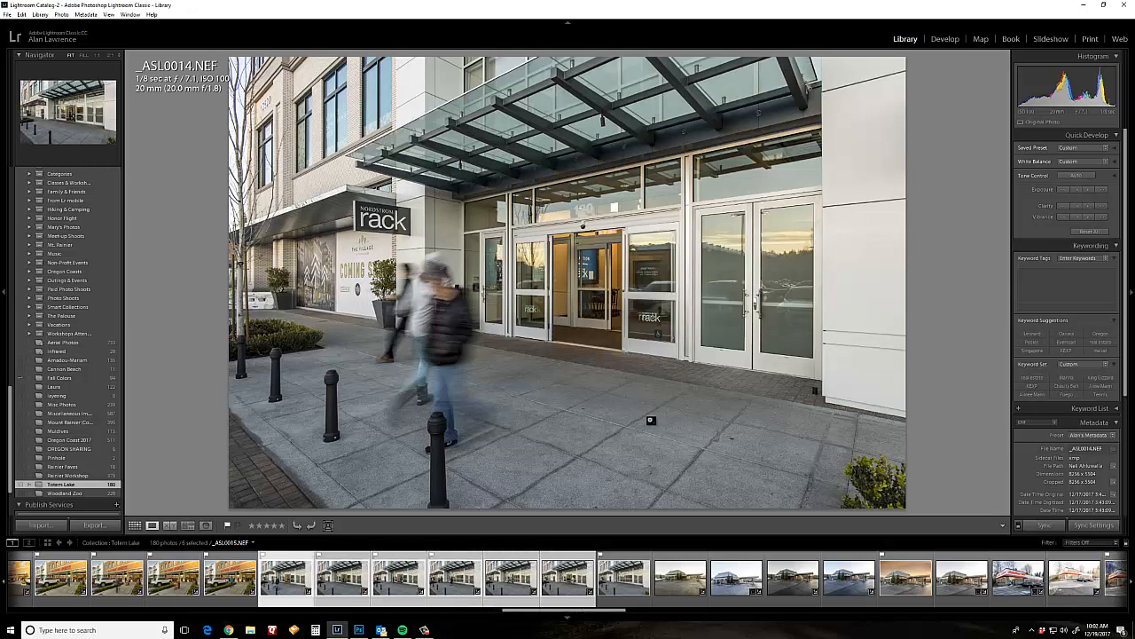
Step: From the Develop module, open the six selected photos as layers of one document in Photoshop
{"action": "left_click", "coordinate": [942, 39]}
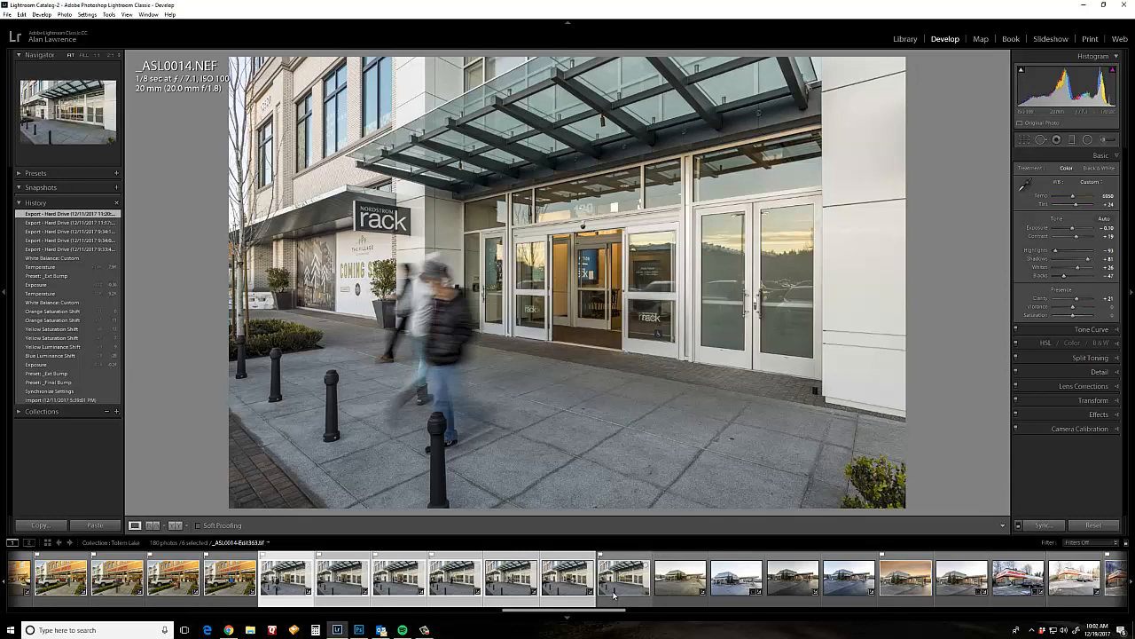
{"action": "right_click", "coordinate": [560, 582]}
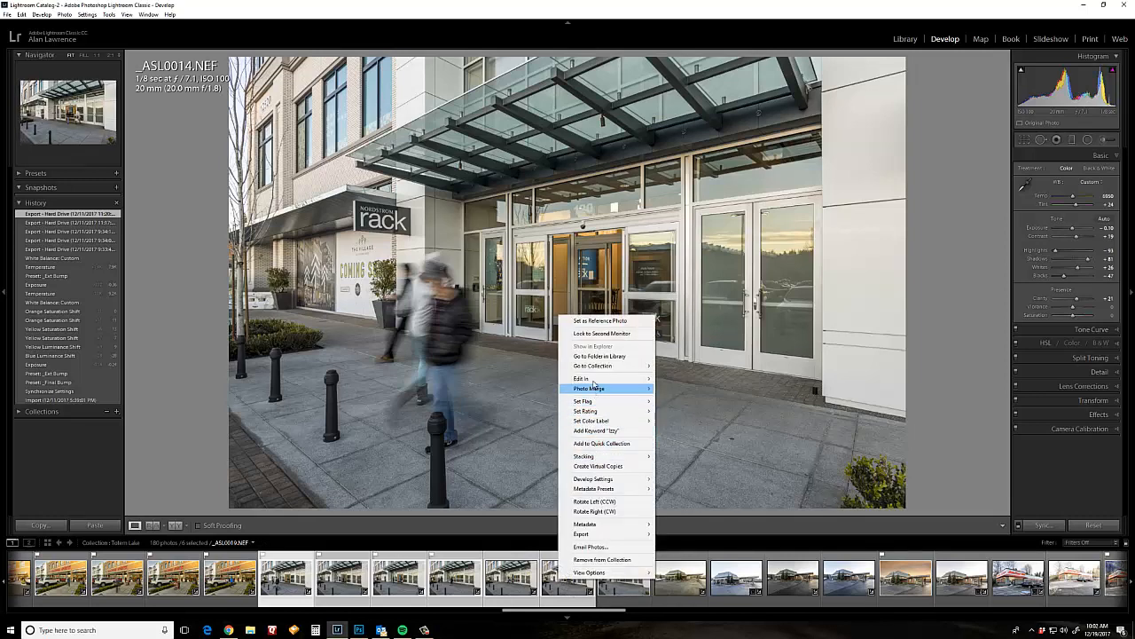
{"action": "mouse_move", "coordinate": [586, 379]}
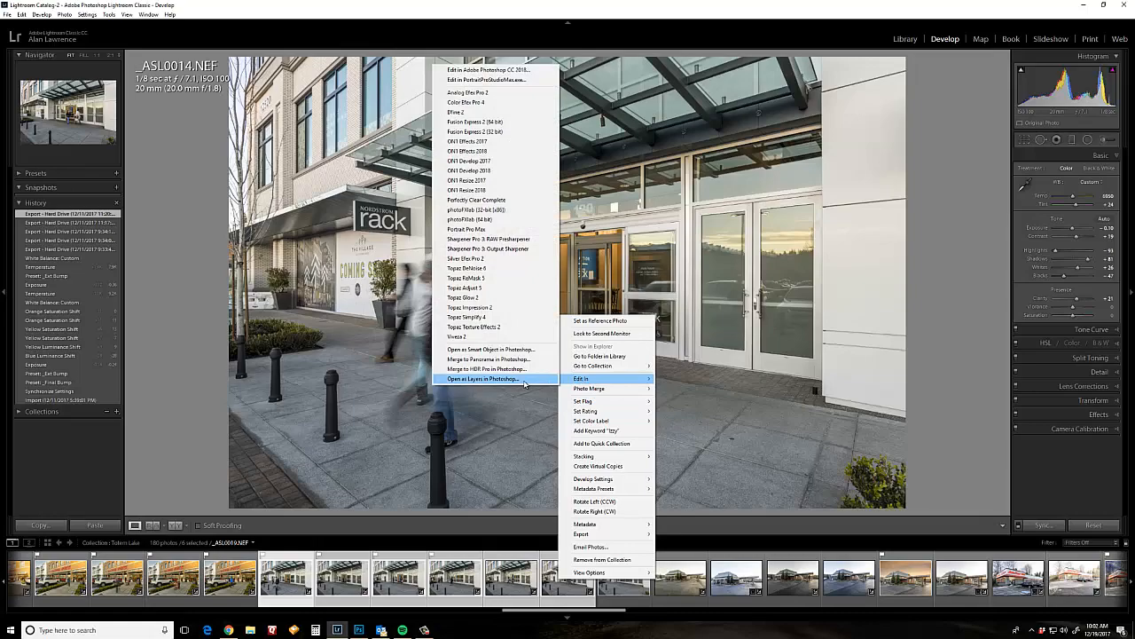
{"action": "left_click", "coordinate": [525, 379]}
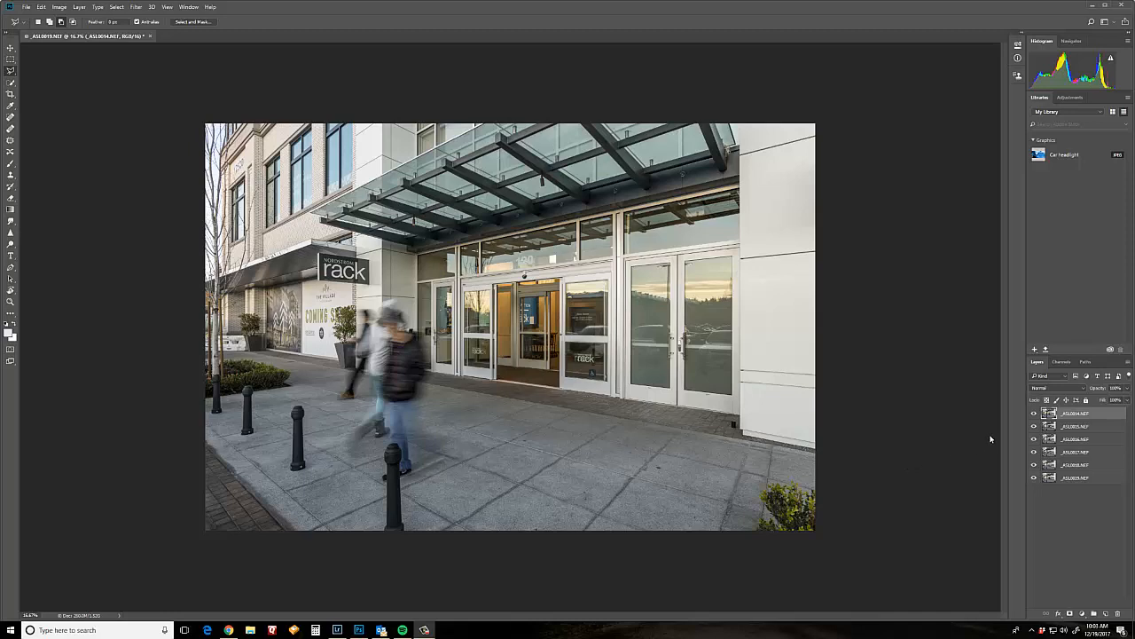
Step: Select all six photo layers and convert them for Smart Filters into a single smart object
{"action": "left_click", "coordinate": [1097, 479], "text": "shift"}
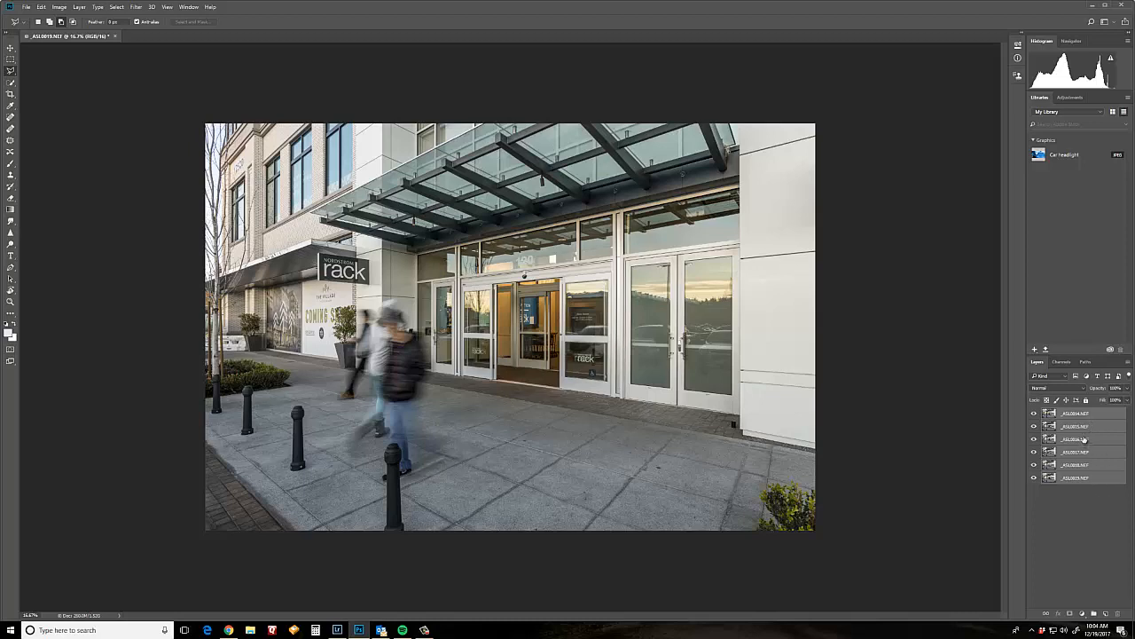
{"action": "left_click", "coordinate": [136, 8]}
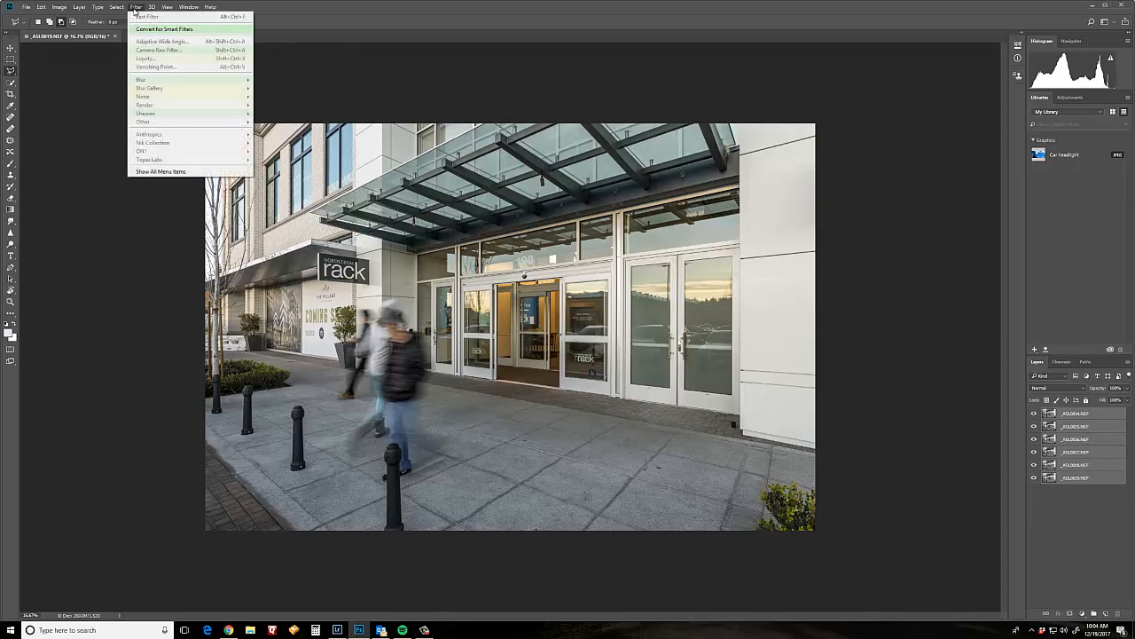
{"action": "left_click", "coordinate": [166, 33]}
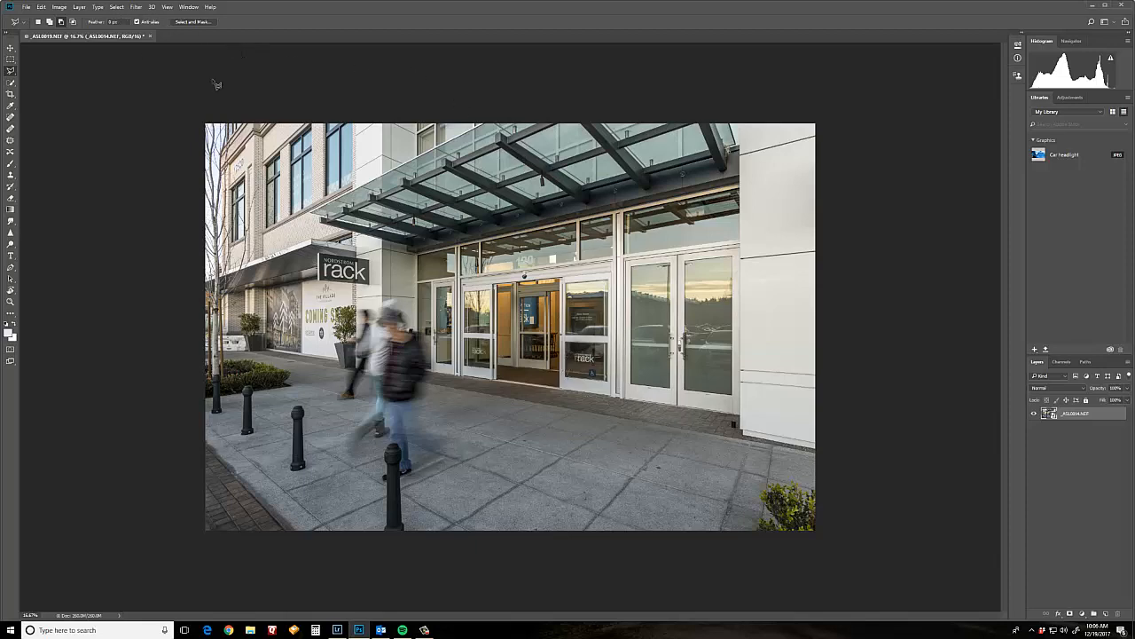
Step: Set the smart object's stack mode to Median to remove the moving people
{"action": "left_click", "coordinate": [78, 8]}
{"action": "mouse_move", "coordinate": [68, 11]}
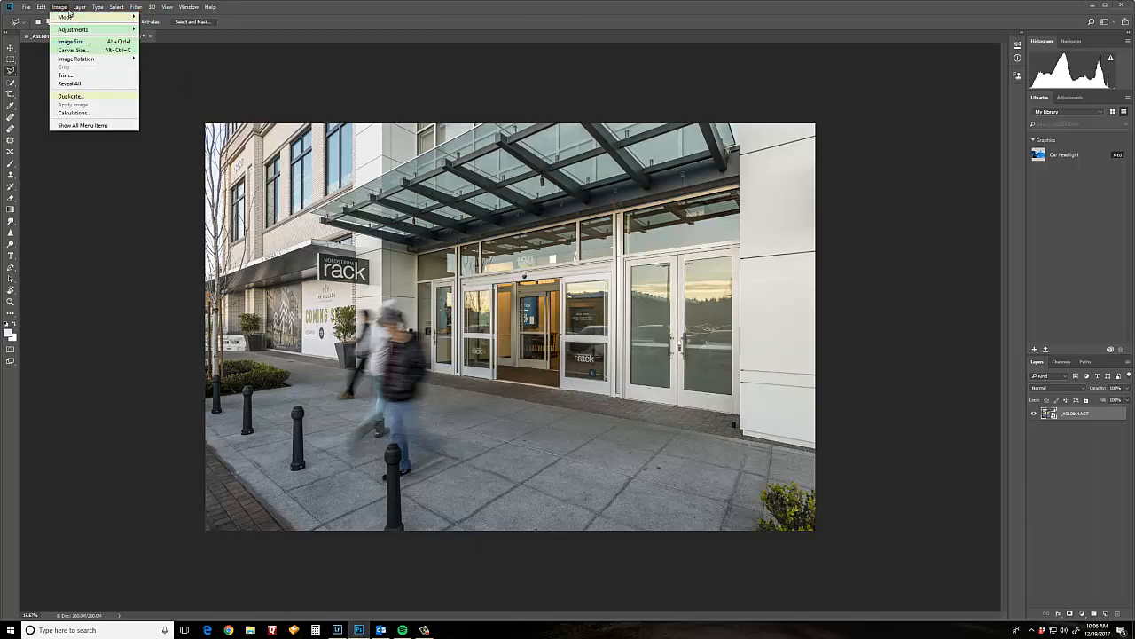
{"action": "mouse_move", "coordinate": [104, 135]}
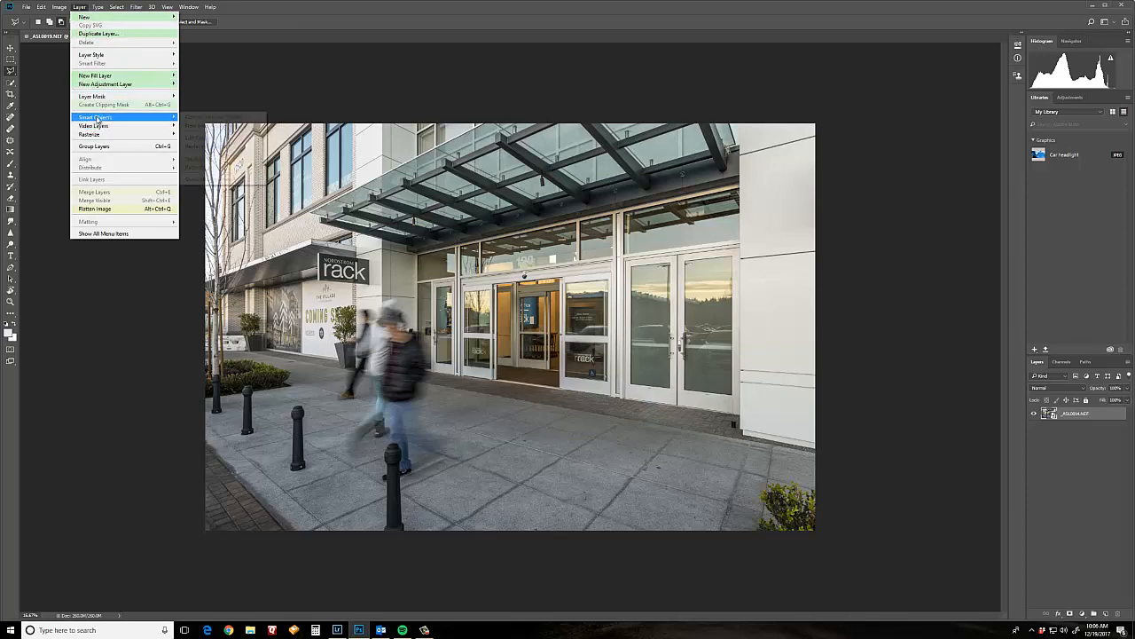
{"action": "mouse_move", "coordinate": [218, 161]}
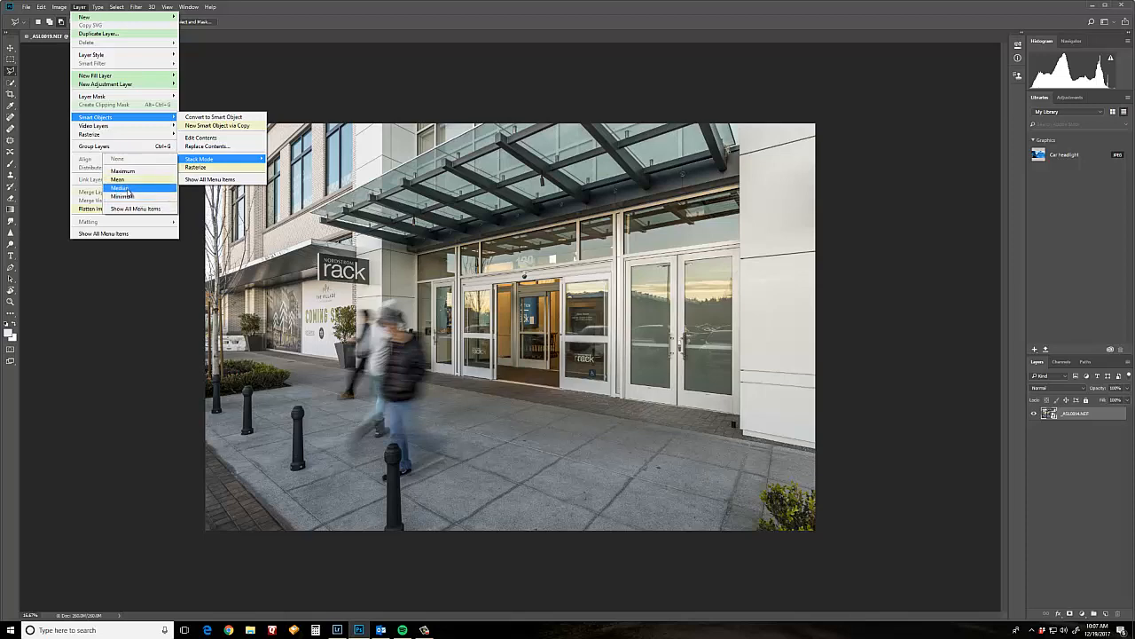
{"action": "left_click", "coordinate": [127, 191]}
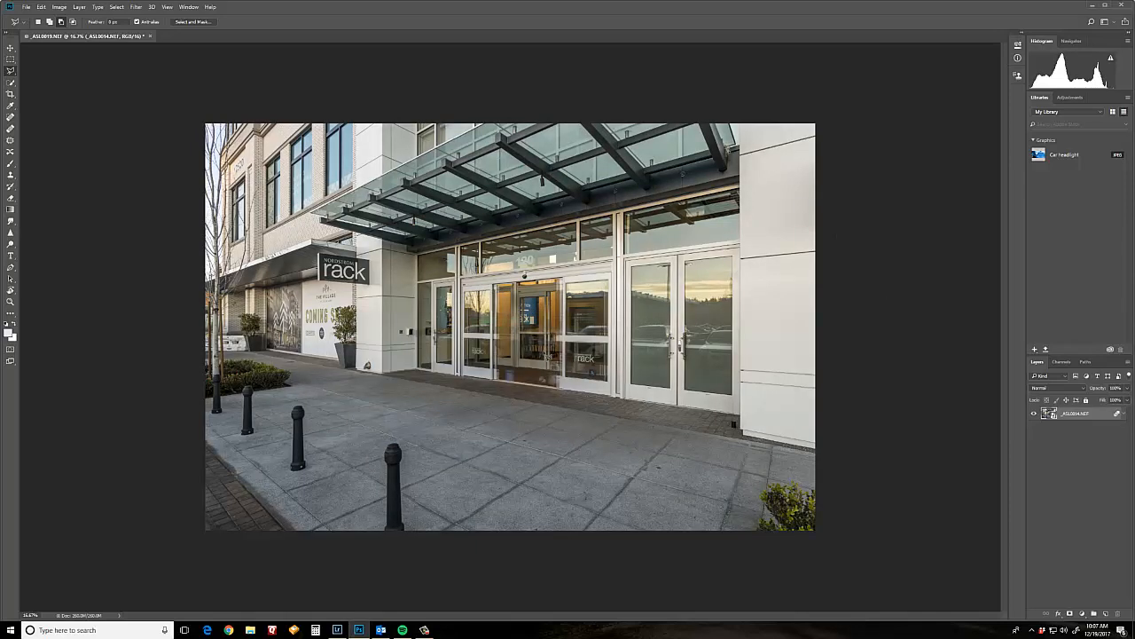
Step: Inspect the sliding entrance doors up close for ghosting, then fit the whole image in view
{"action": "left_click", "coordinate": [11, 301]}
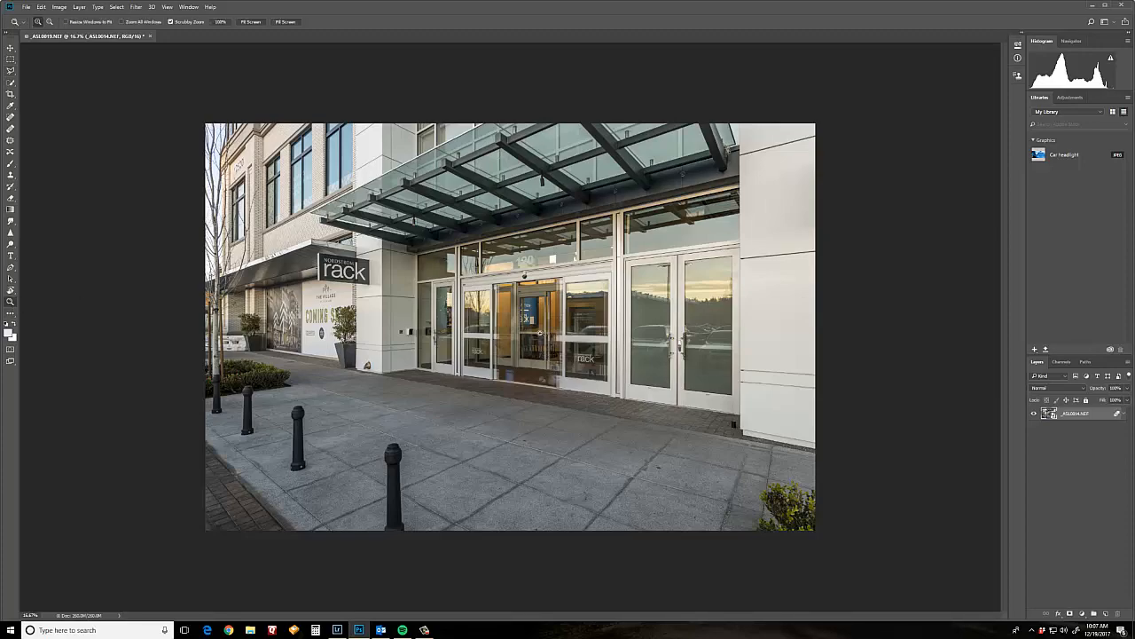
{"action": "left_click", "coordinate": [539, 335]}
{"action": "left_click", "coordinate": [539, 335]}
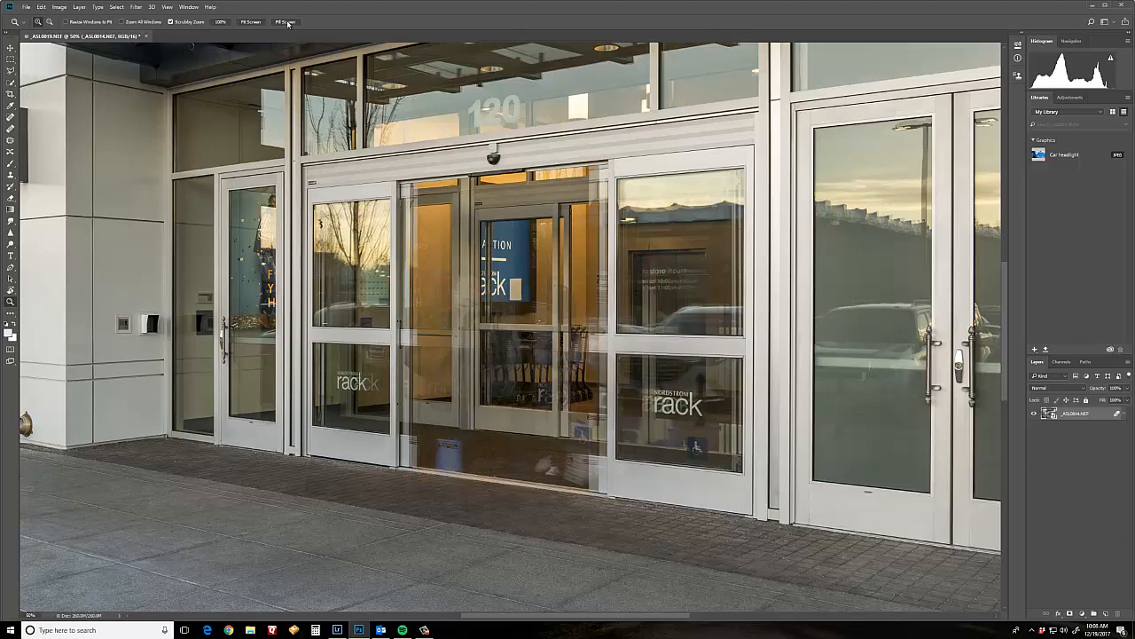
{"action": "left_click", "coordinate": [251, 22]}
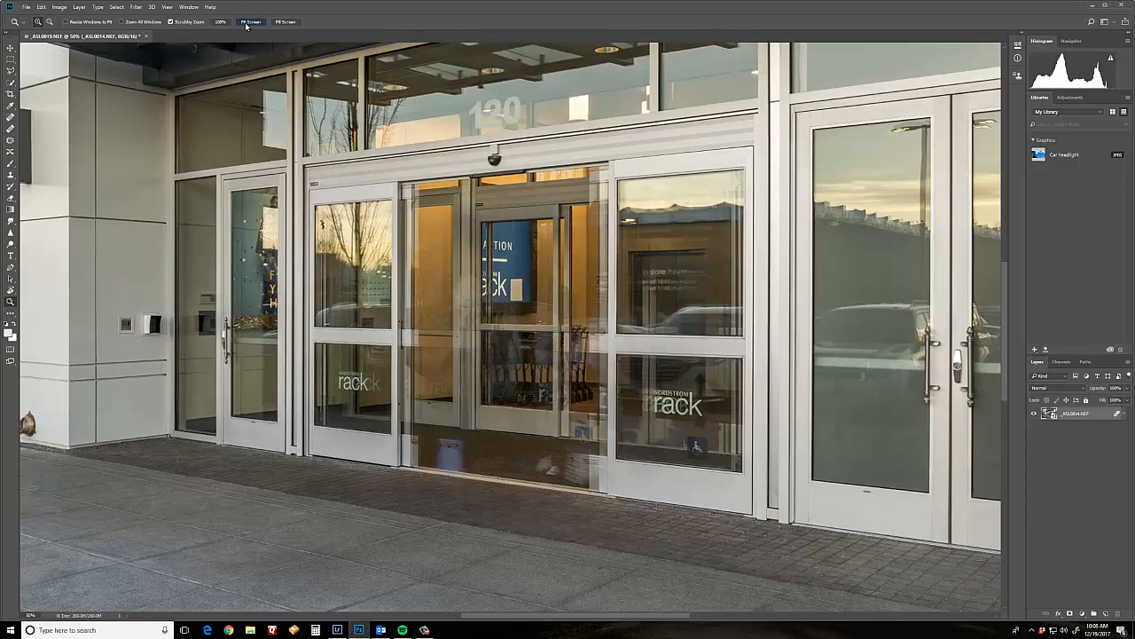
Step: Switch to Lightroom, browse the frames for closed entrance doors, and open _ASL0017.NEF in Adobe Photoshop CC 2018
{"action": "left_click", "coordinate": [338, 631]}
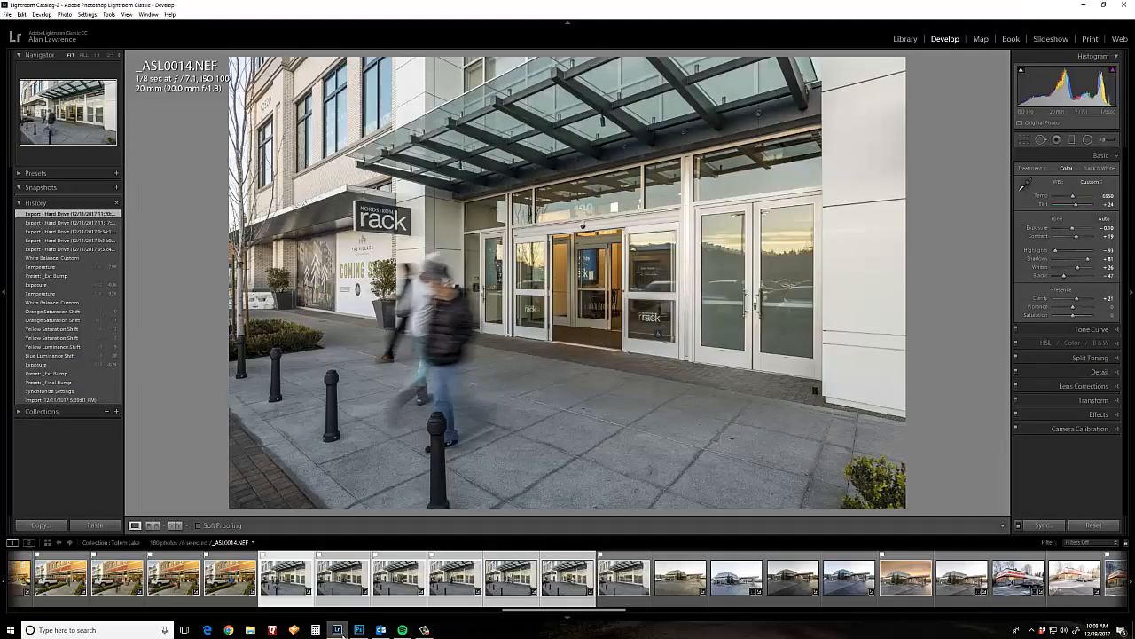
{"action": "left_click", "coordinate": [305, 603]}
{"action": "left_click", "coordinate": [341, 605]}
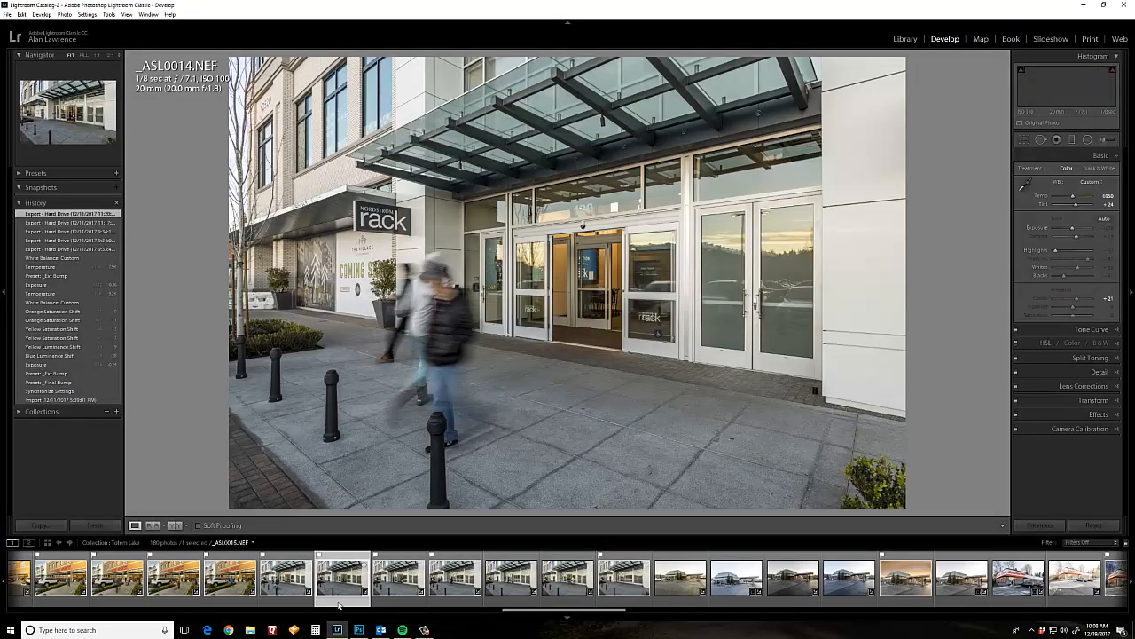
{"action": "left_click", "coordinate": [399, 604]}
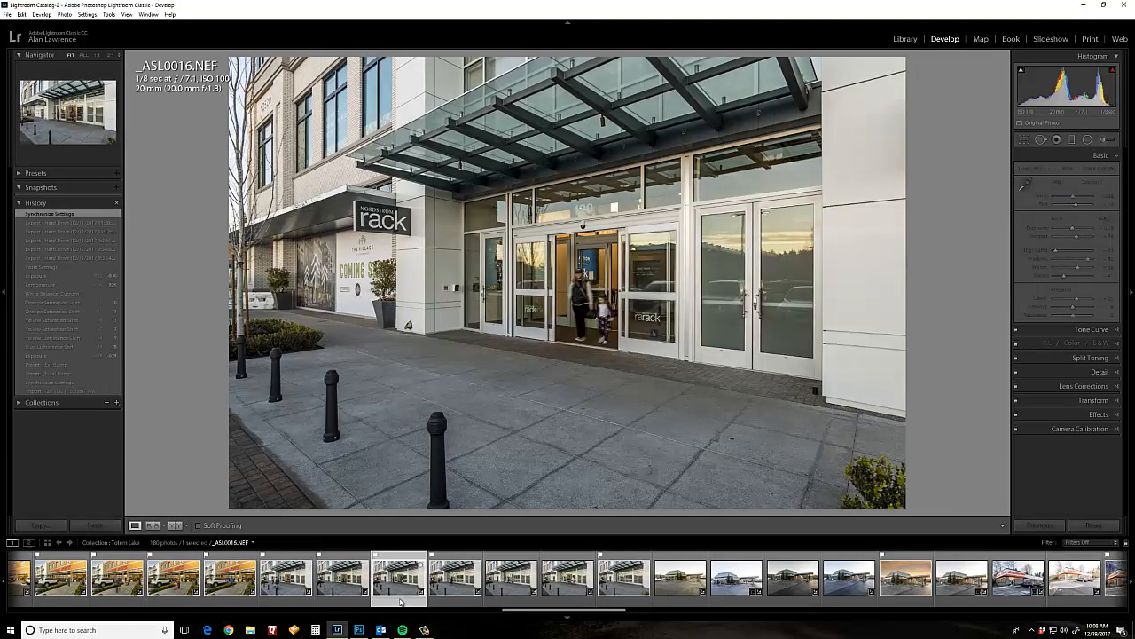
{"action": "left_click", "coordinate": [448, 607]}
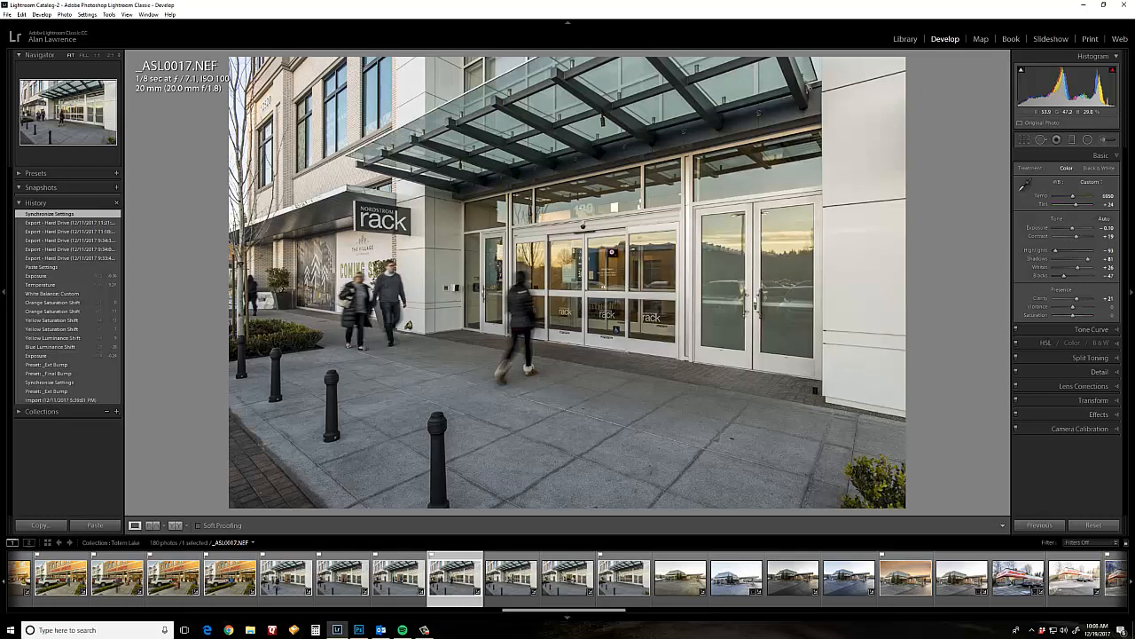
{"action": "right_click", "coordinate": [568, 306]}
{"action": "mouse_move", "coordinate": [597, 382]}
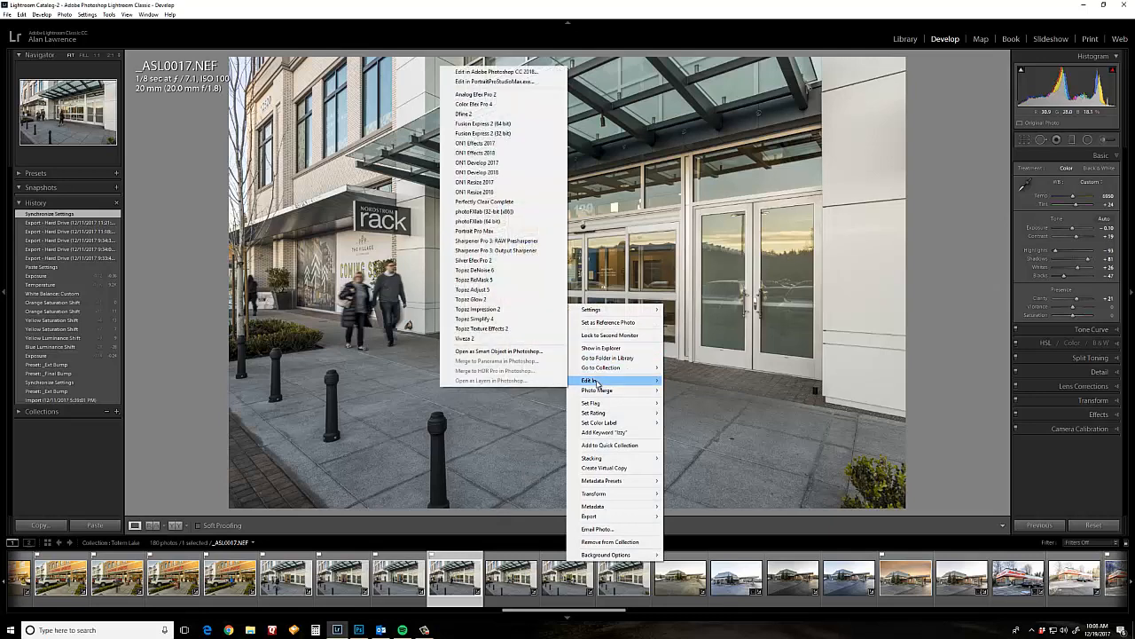
{"action": "left_click", "coordinate": [495, 71]}
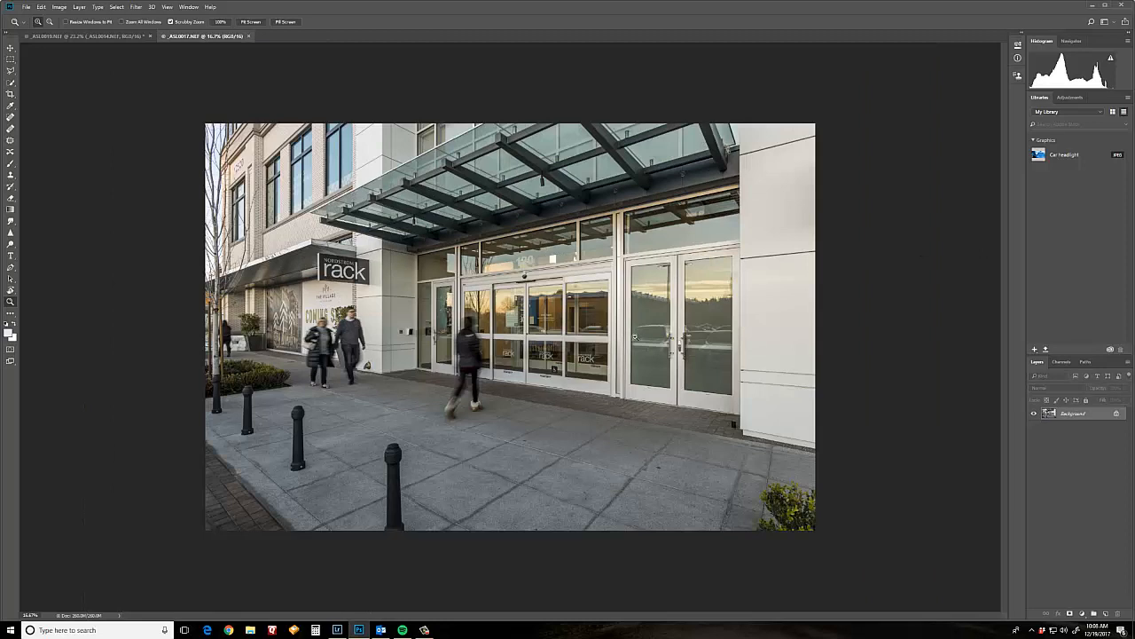
Step: Copy the entire _ASL0017.NEF image and paste it as a new layer above the median smart object
{"action": "key", "text": "ctrl+a"}
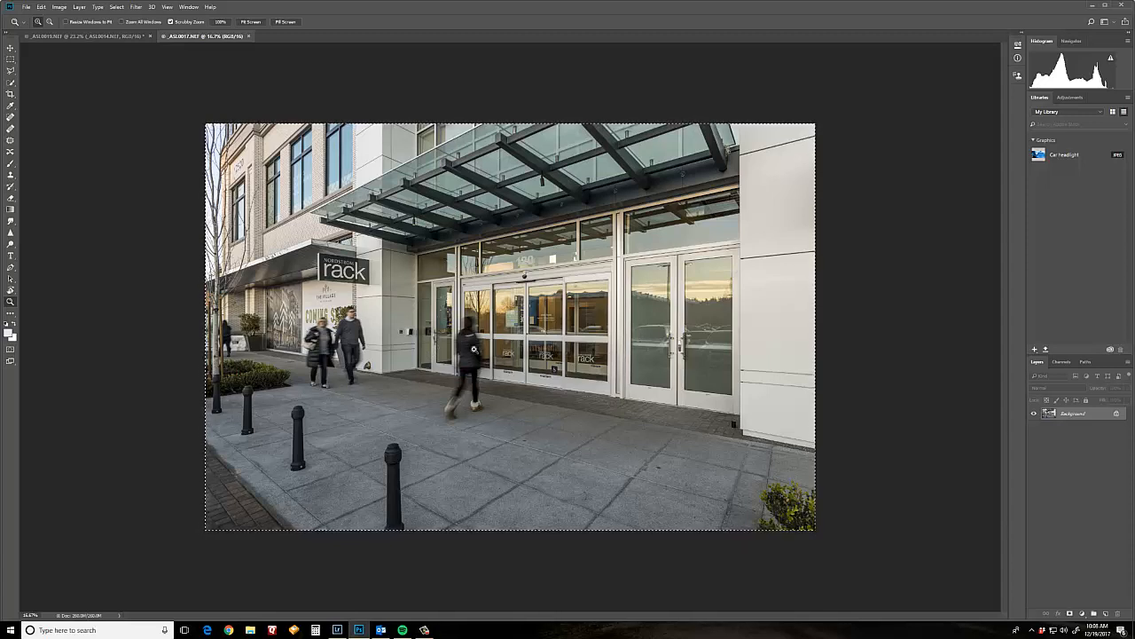
{"action": "left_click", "coordinate": [126, 36]}
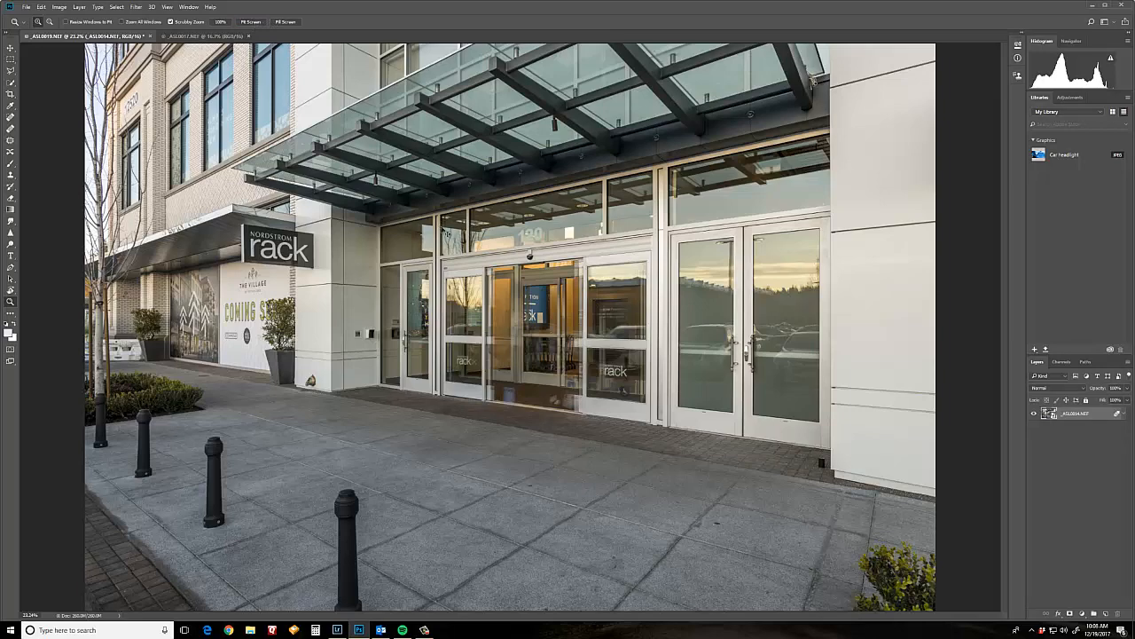
{"action": "key", "text": "ctrl+v"}
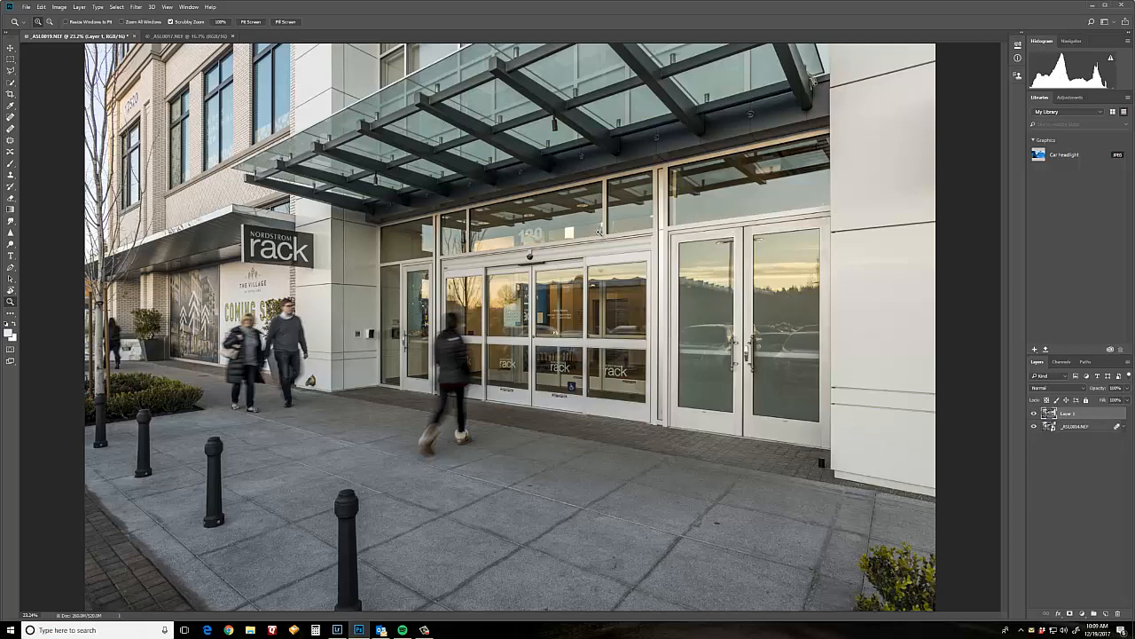
Step: Outline the closed sliding doors with the Polygonal Lasso and mask the pasted layer to that selection
{"action": "left_click", "coordinate": [10, 72]}
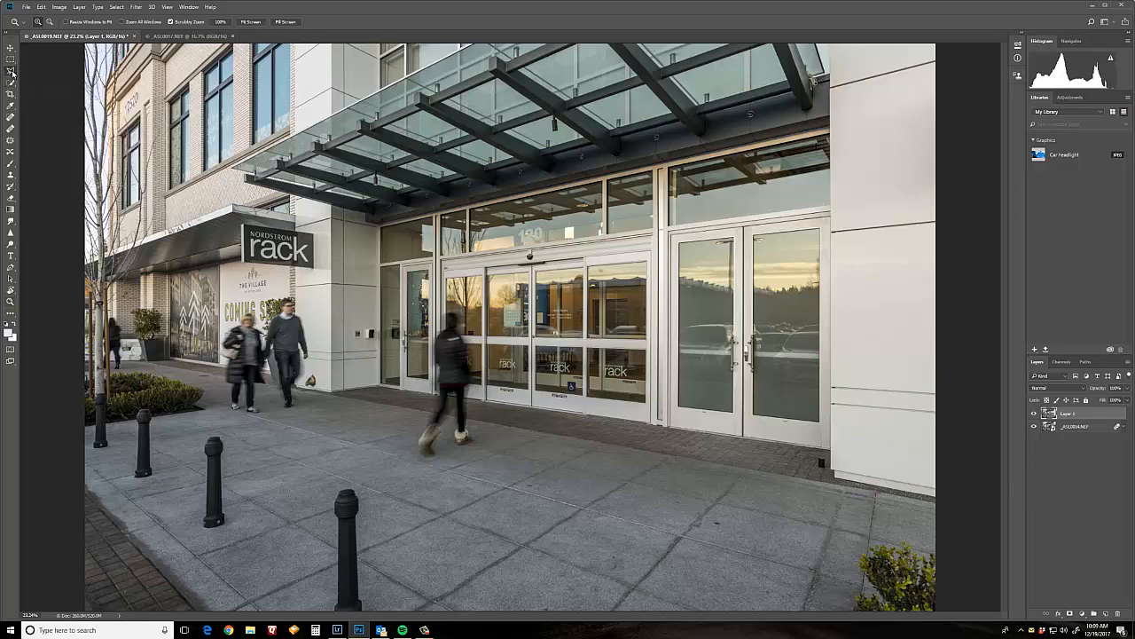
{"action": "left_click", "coordinate": [12, 72]}
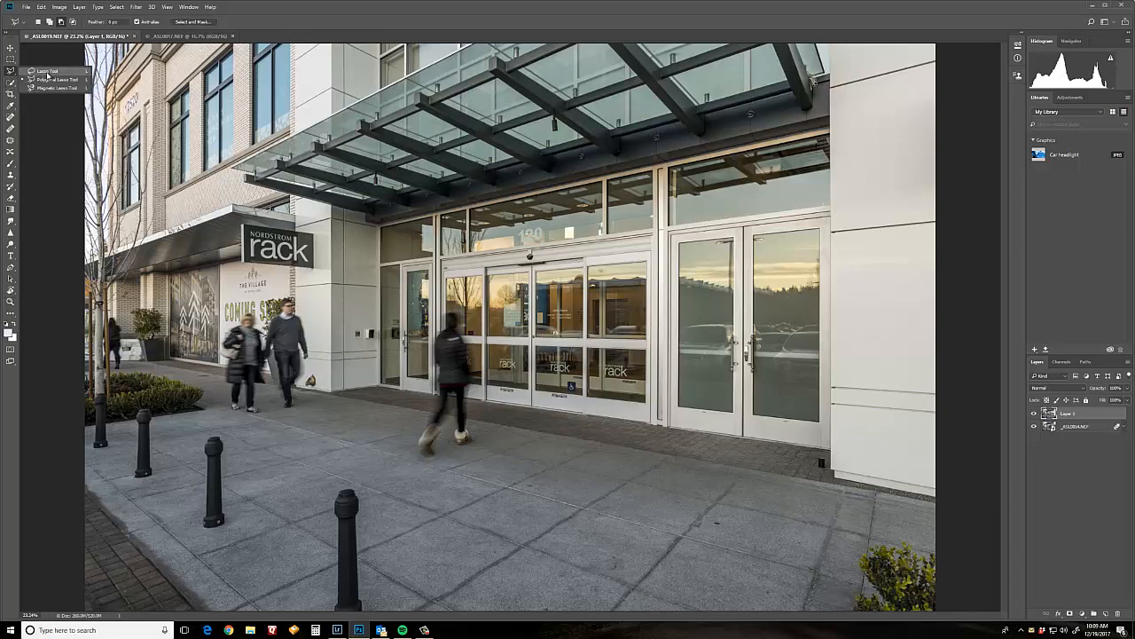
{"action": "left_click", "coordinate": [39, 79]}
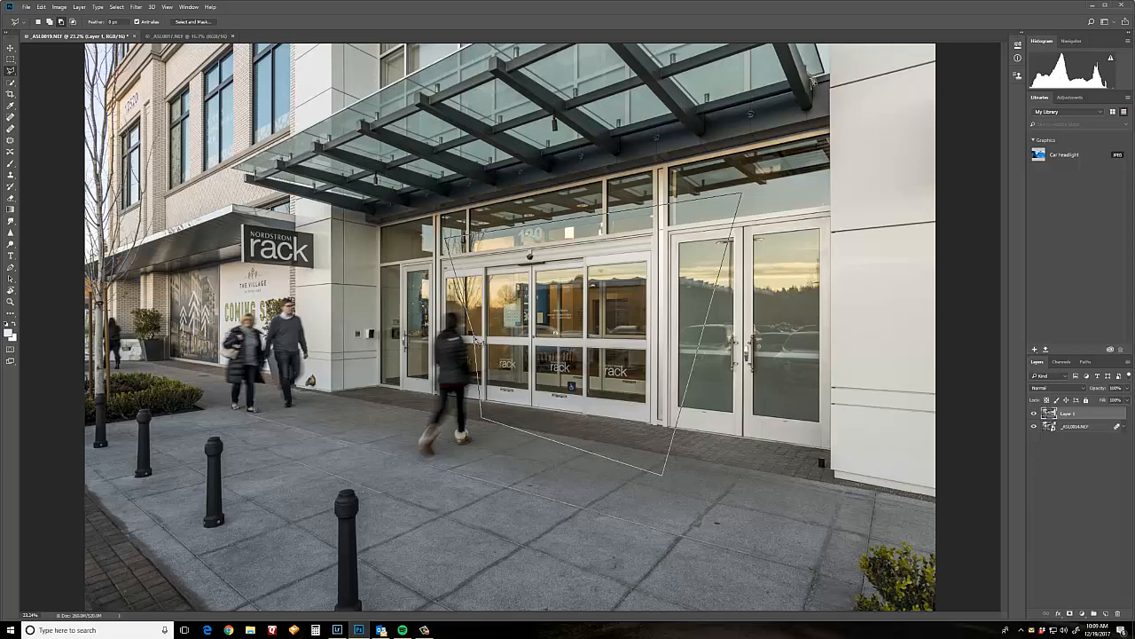
{"action": "left_click", "coordinate": [446, 237]}
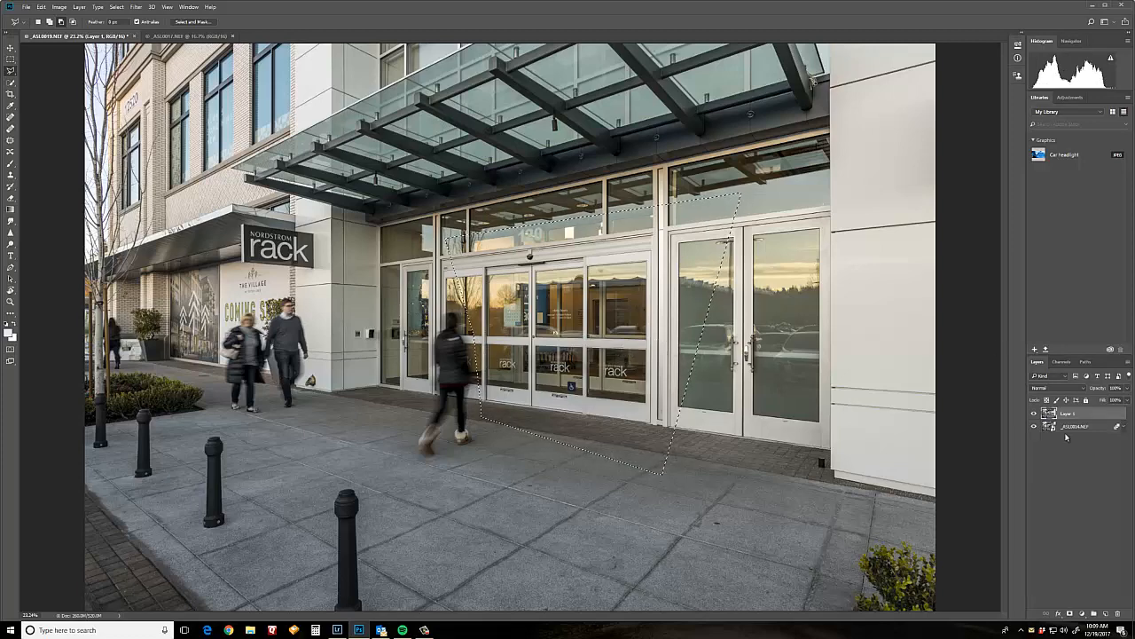
{"action": "left_click", "coordinate": [1071, 614]}
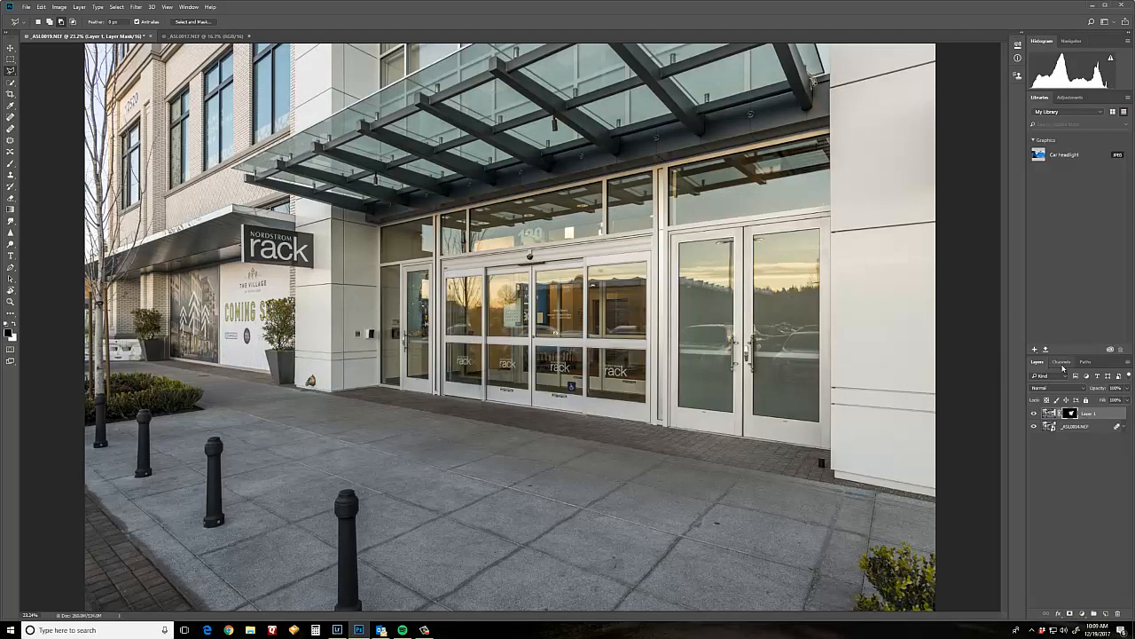
Step: View the door layer's mask on its own, feather it by about 101 px, and return to the normal image view
{"action": "double_click", "coordinate": [1070, 414]}
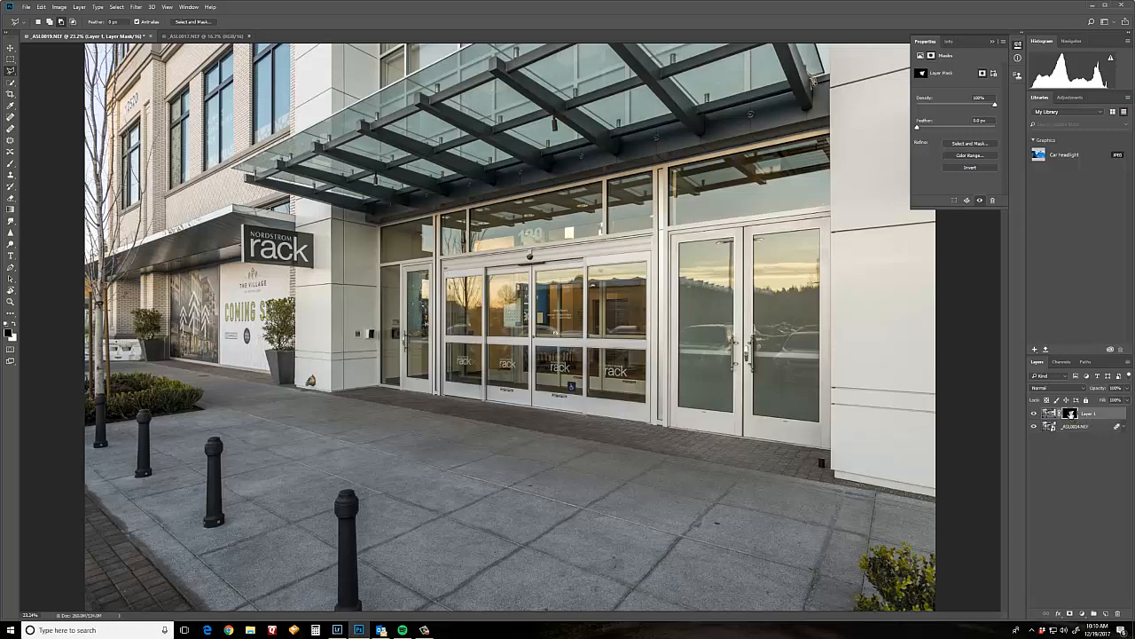
{"action": "left_click", "coordinate": [1070, 417]}
{"action": "left_click", "coordinate": [1070, 417], "text": "alt"}
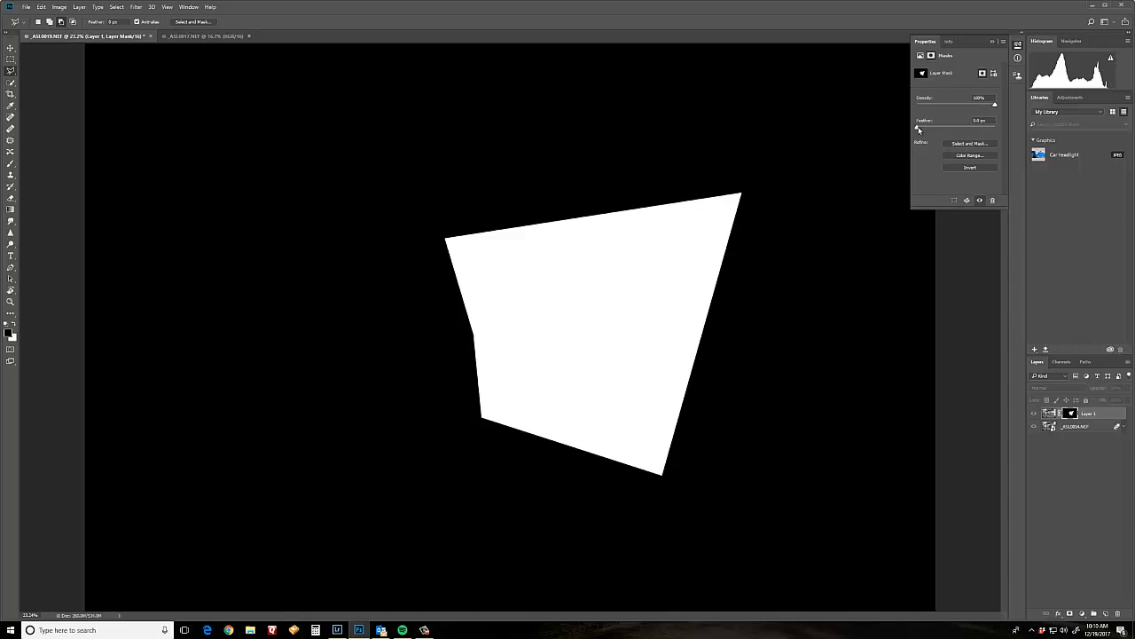
{"action": "left_click_drag", "start_coordinate": [918, 130], "coordinate": [968, 129]}
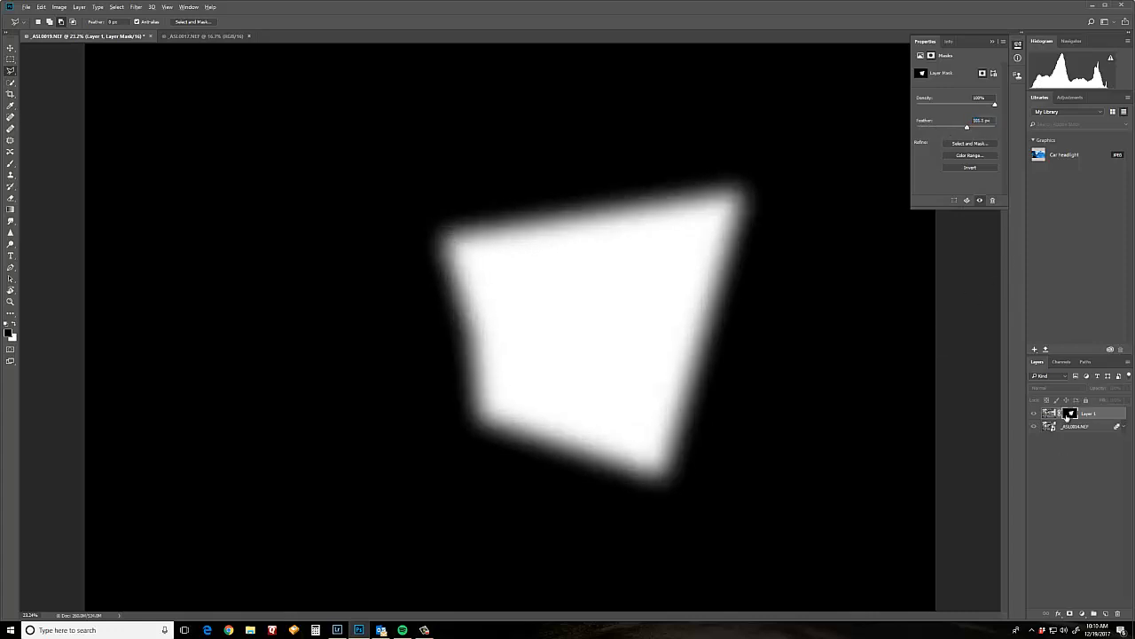
{"action": "left_click", "coordinate": [1068, 415], "text": "alt"}
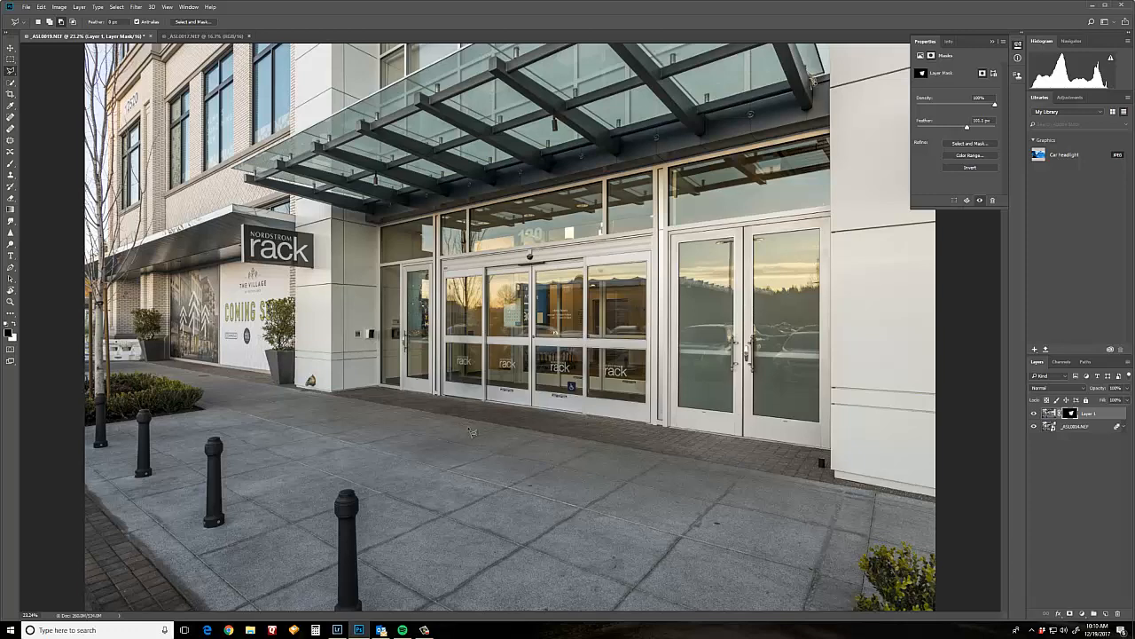
Step: Save the masked composite and switch to Lightroom to view the edited _ASL0014-Edit363.tif, clearing the photo selection
{"action": "left_click", "coordinate": [28, 7]}
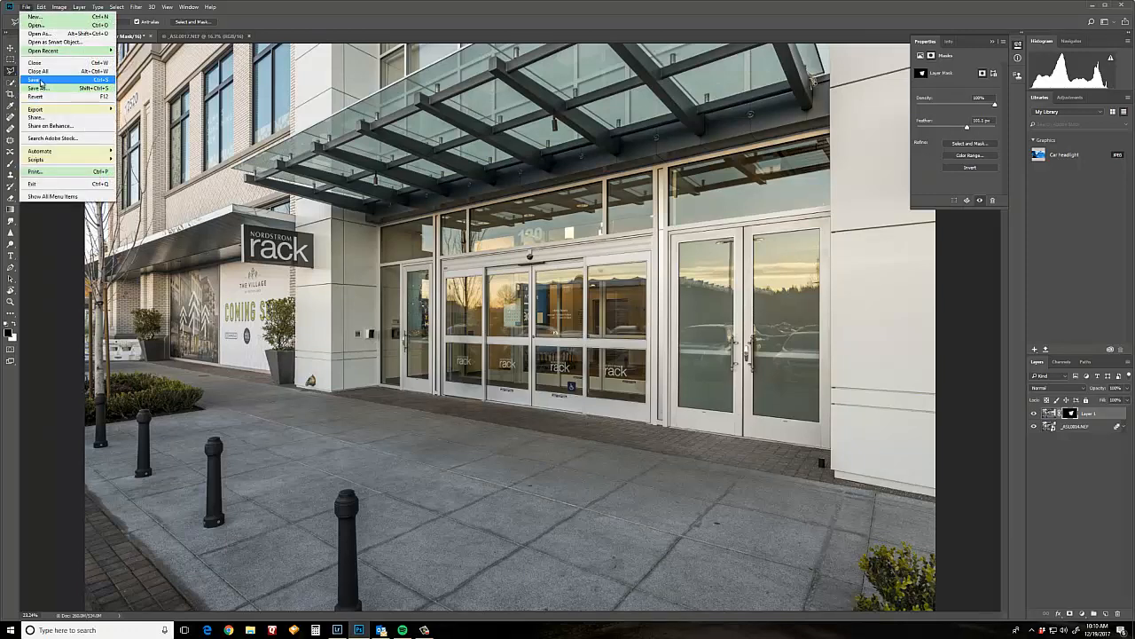
{"action": "key", "text": "Escape"}
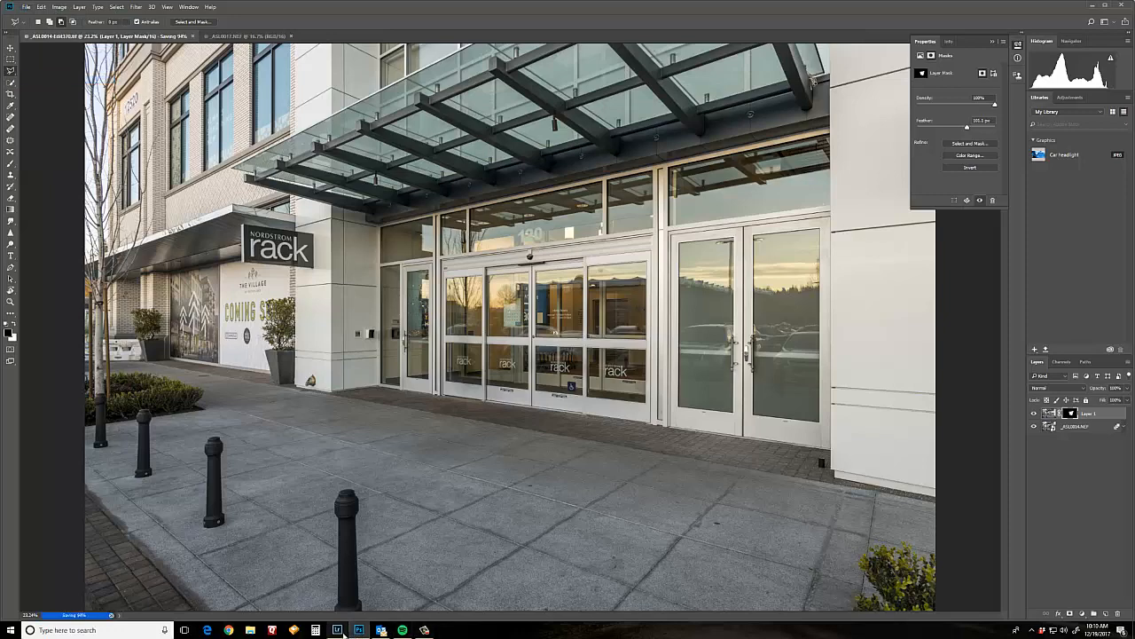
{"action": "left_click", "coordinate": [337, 630]}
{"action": "left_click", "coordinate": [618, 590]}
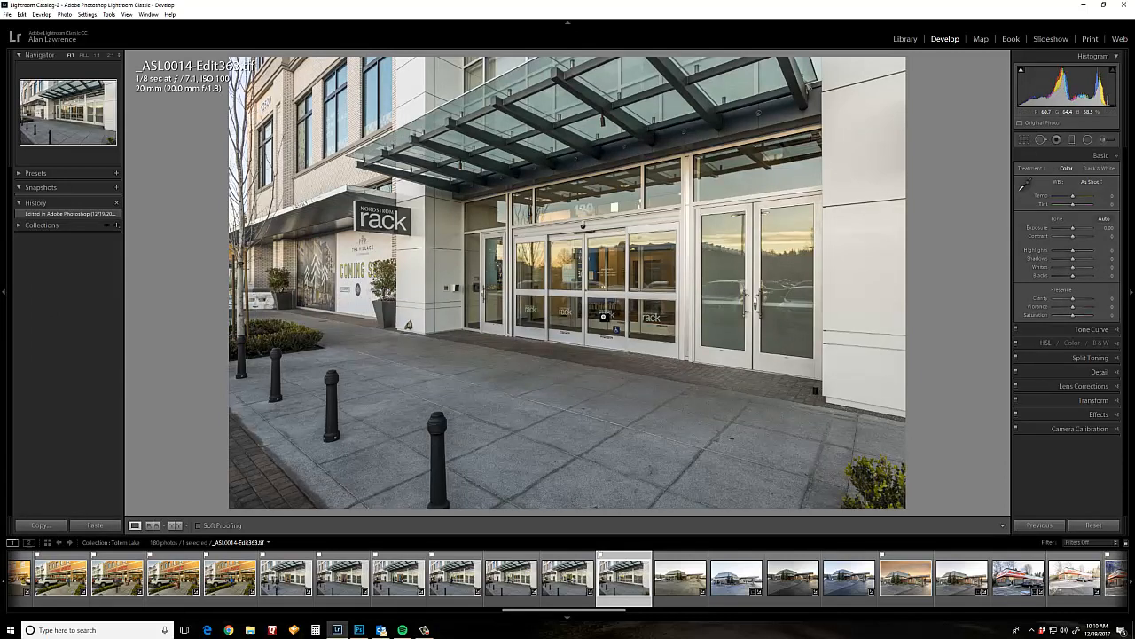
{"action": "key", "text": "ctrl+d"}
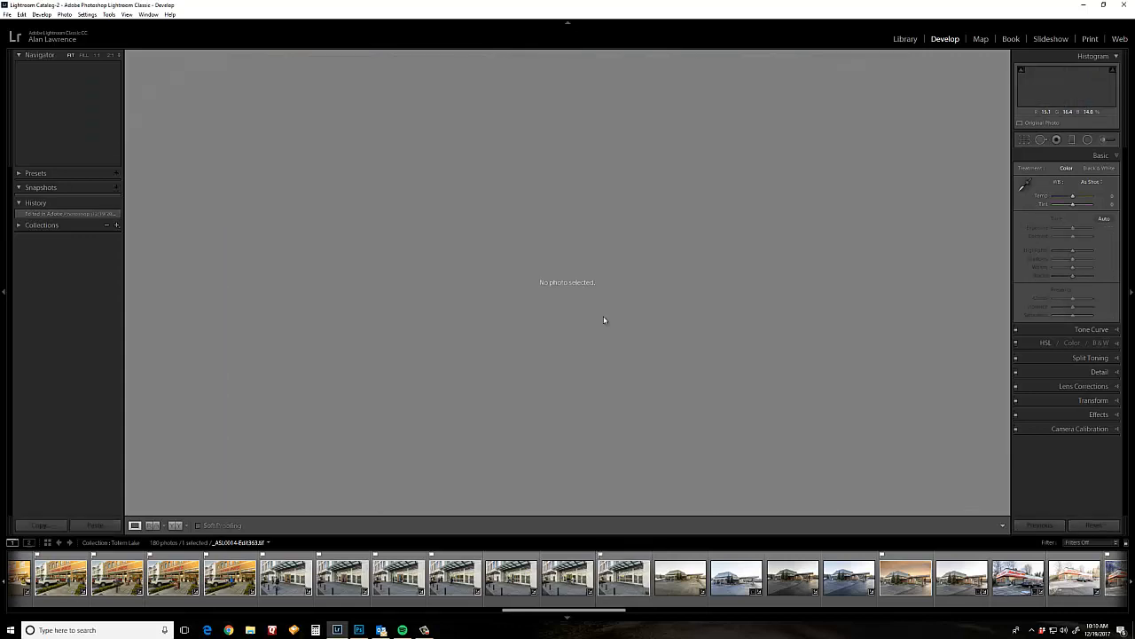